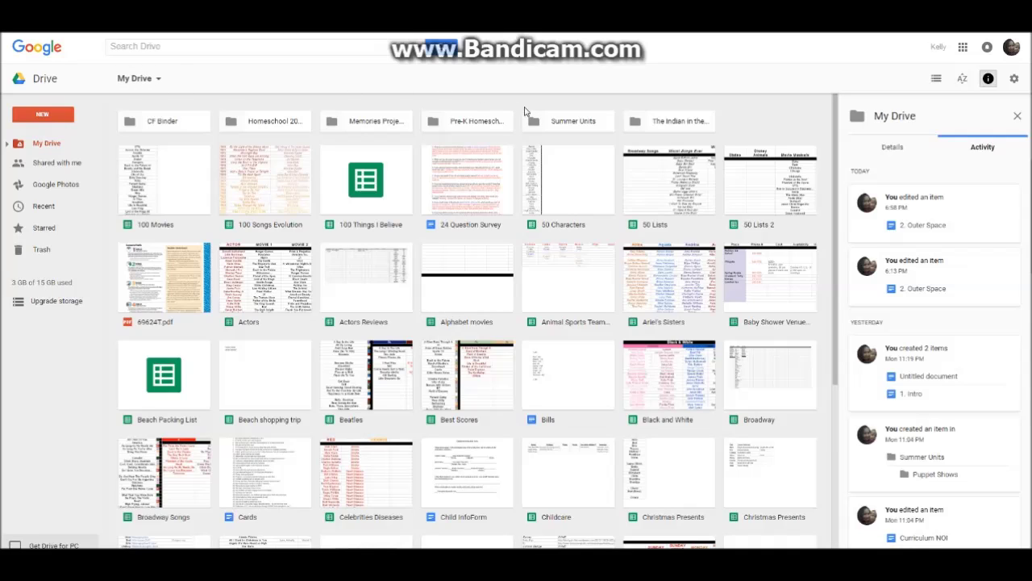
Reload My Drive and view the types of new items that can be created
click(50, 84)
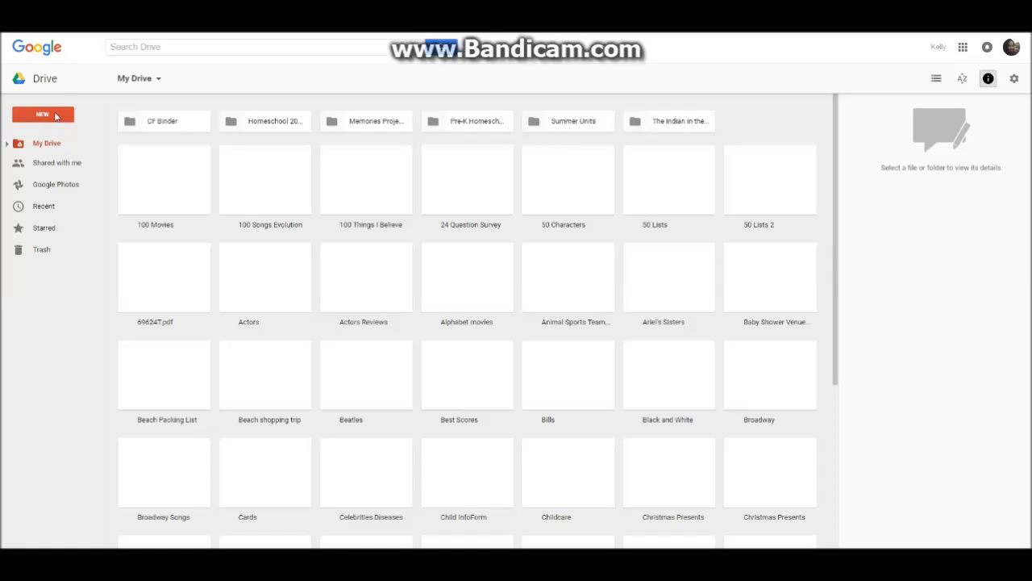
click(55, 117)
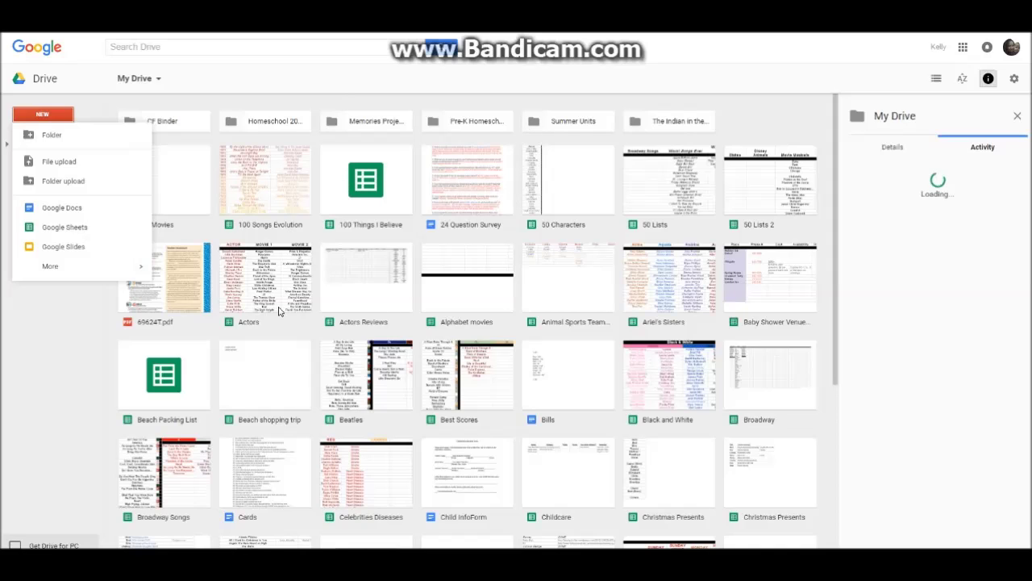
click(449, 280)
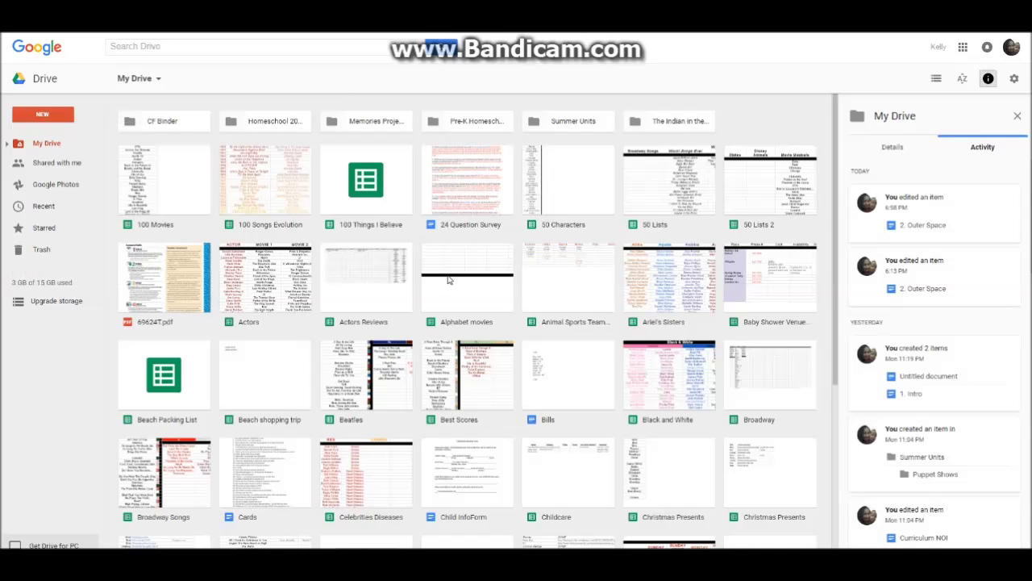
Open the Pre-K Homeschool folder and review the whole weekly plan in the Homeschool Curriculum spreadsheet
click(467, 122)
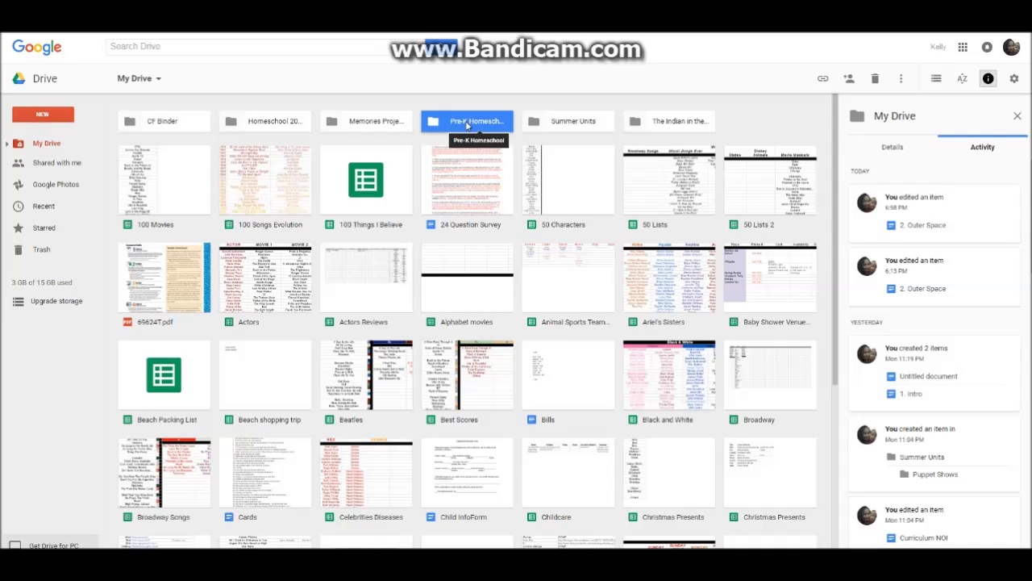
double_click(466, 123)
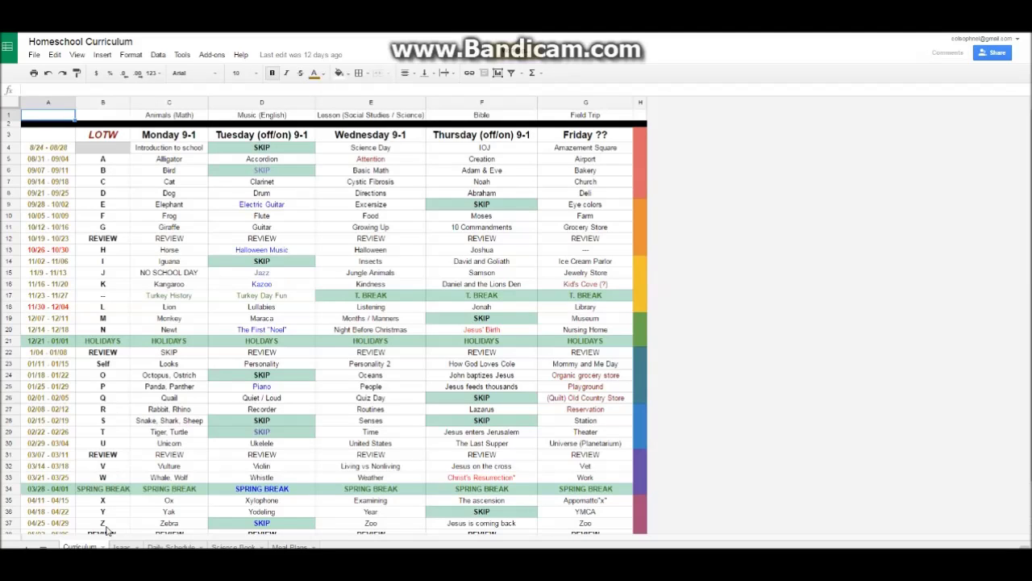
scroll(108, 528, down, 2)
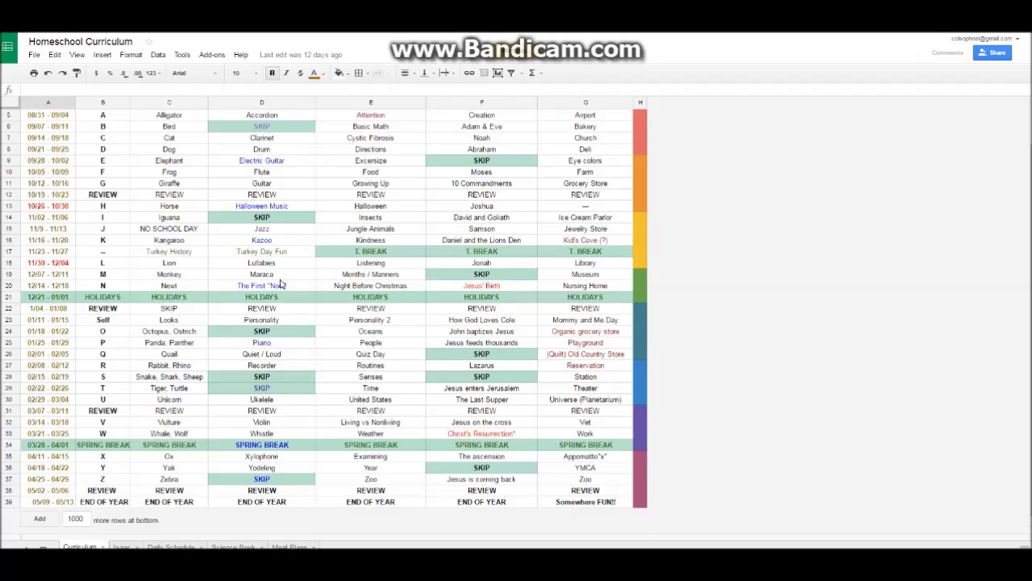
scroll(278, 288, up, 2)
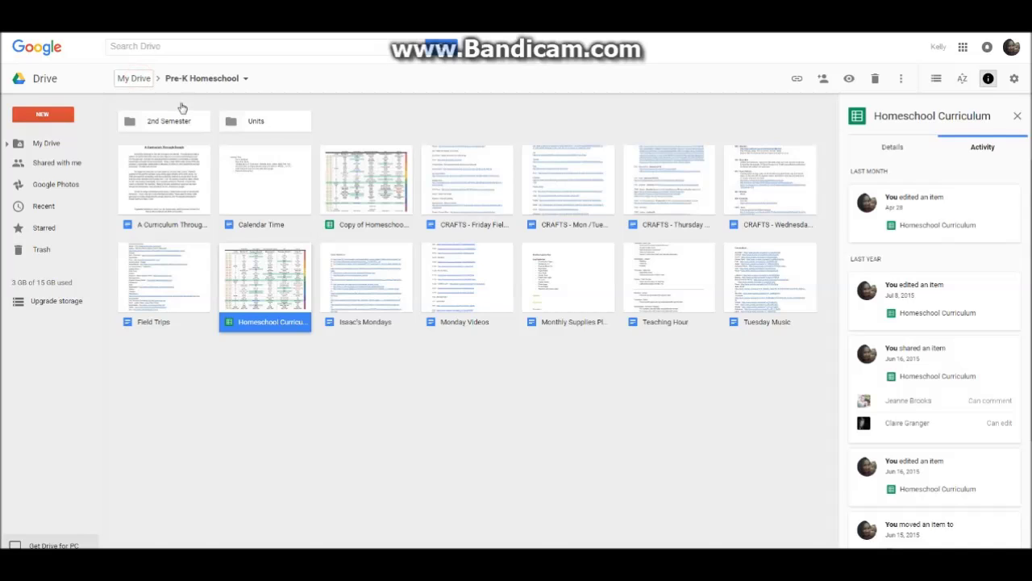
Return to My Drive and open the Homeschool 2016-2017 folder
click(134, 78)
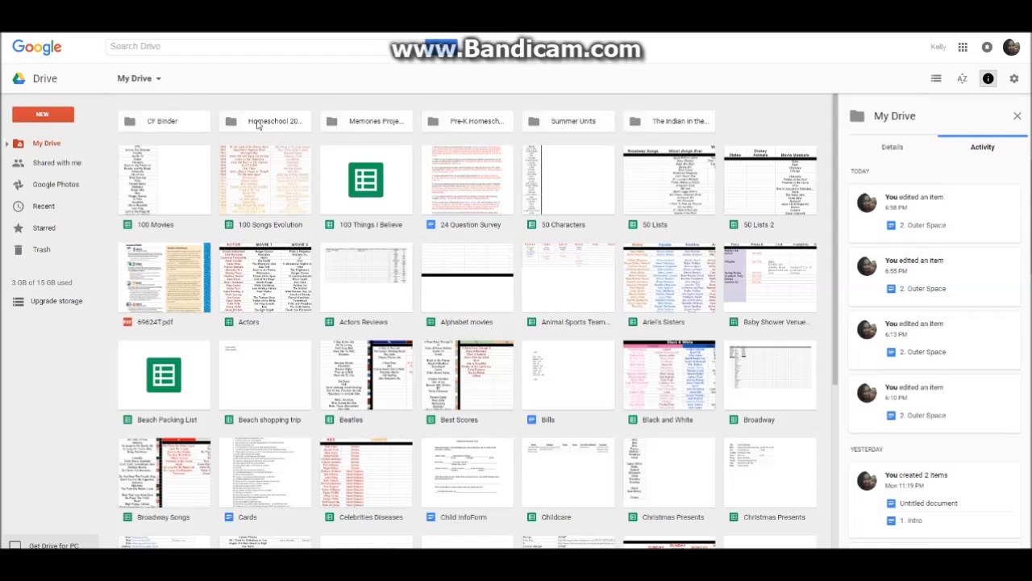
click(258, 123)
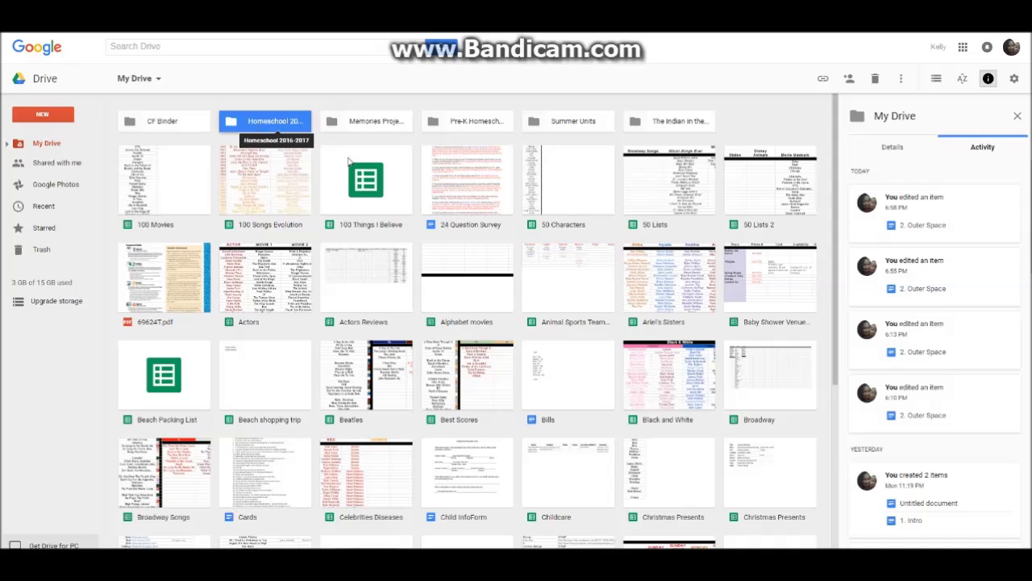
key(Return)
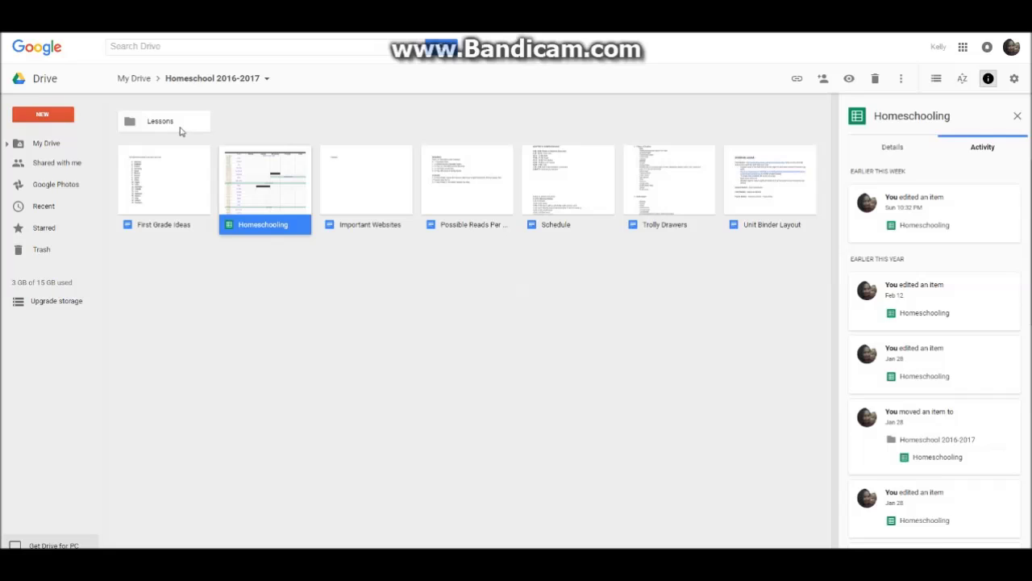
Open the 2. Outer Space document from the Lessons folder and read through its daily activities, links and closing notes
click(180, 129)
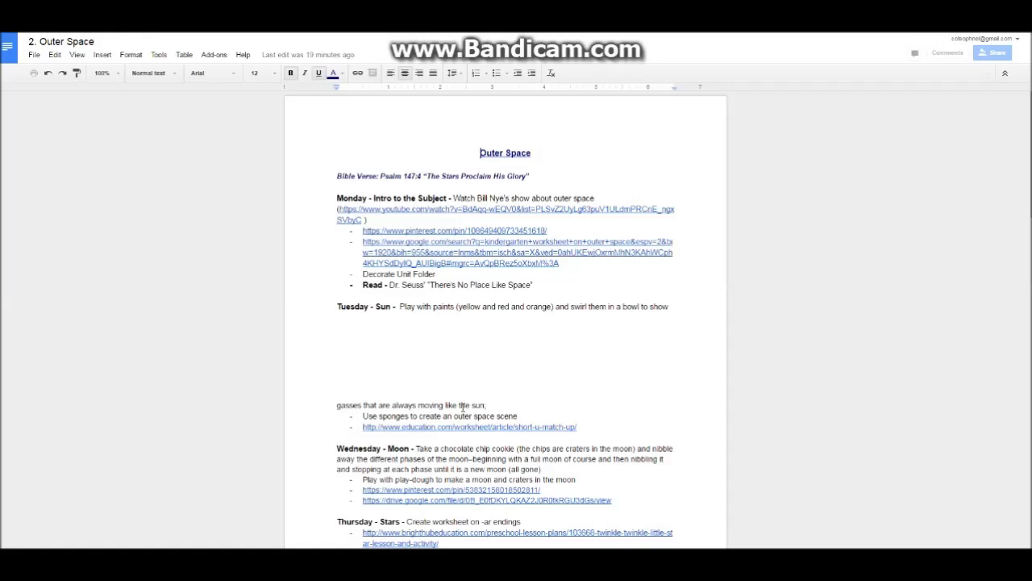
scroll(464, 409, down, 1)
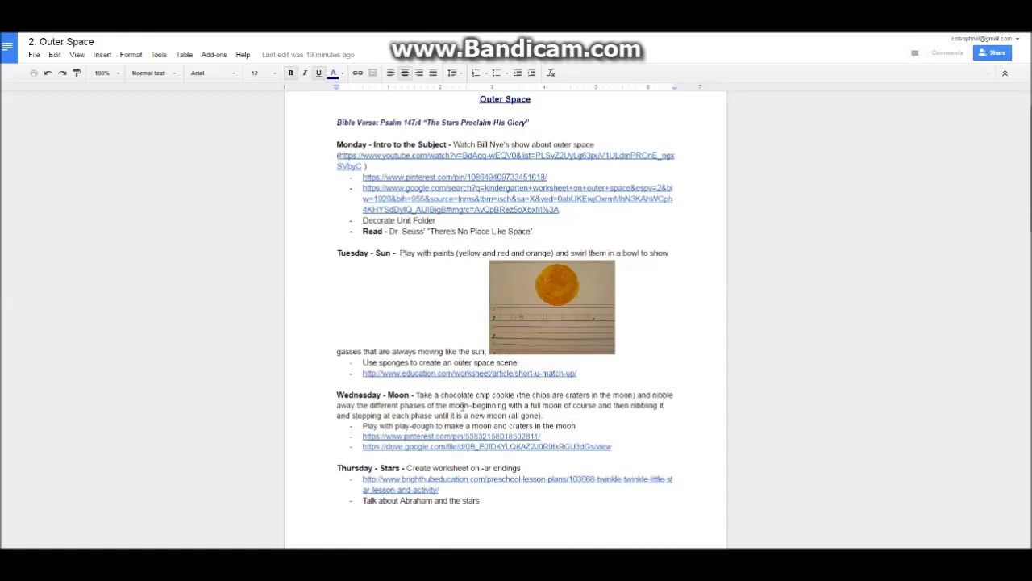
scroll(464, 406, down, 4)
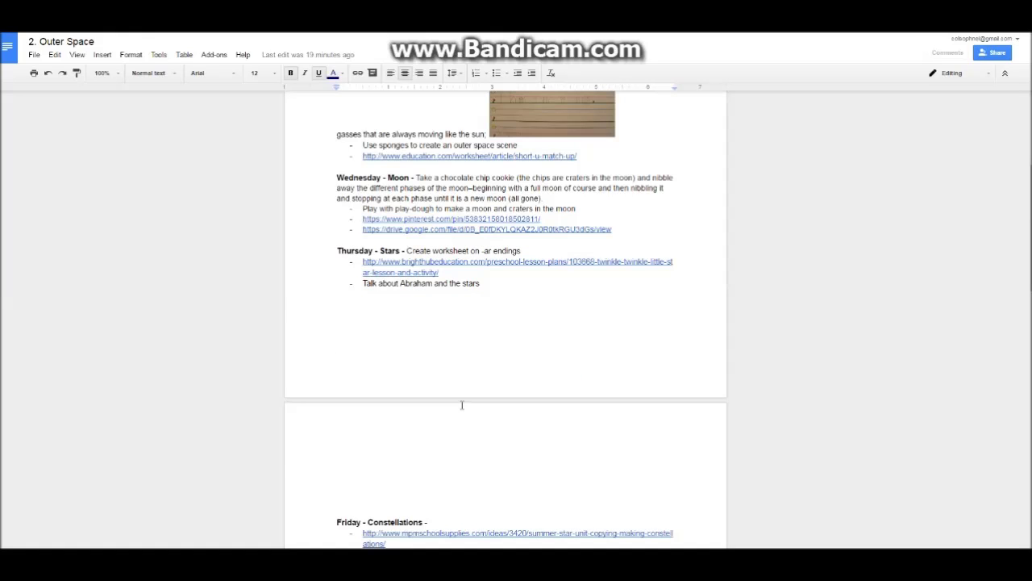
scroll(462, 404, down, 8)
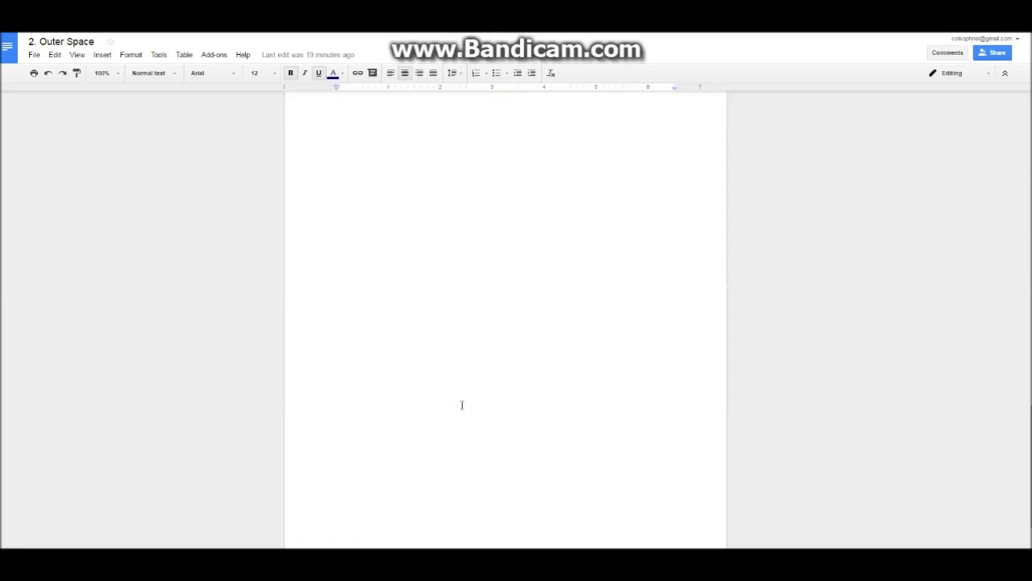
scroll(462, 405, up, 6)
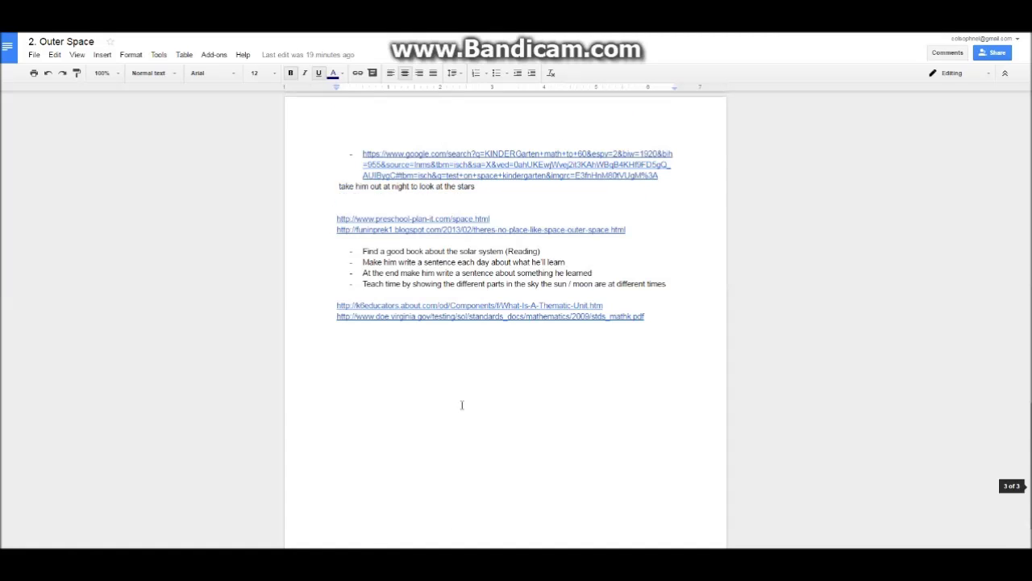
scroll(462, 405, up, 1)
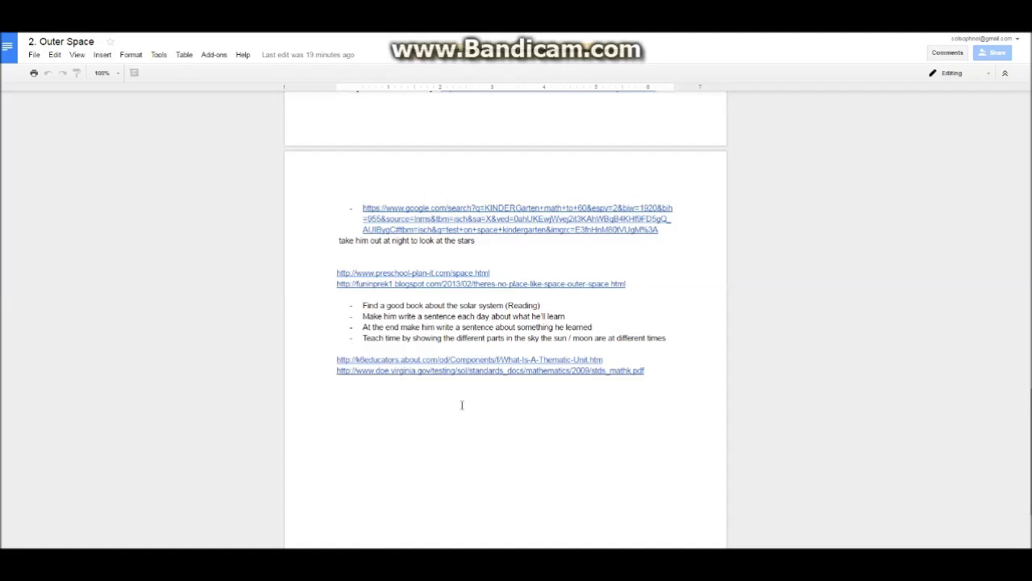
scroll(463, 404, up, 6)
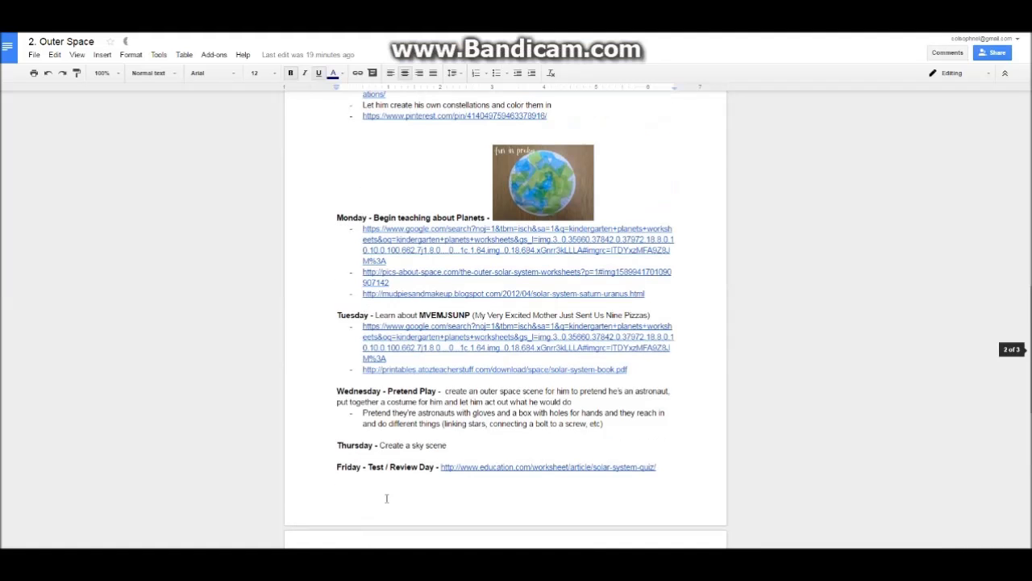
scroll(583, 413, down, 1)
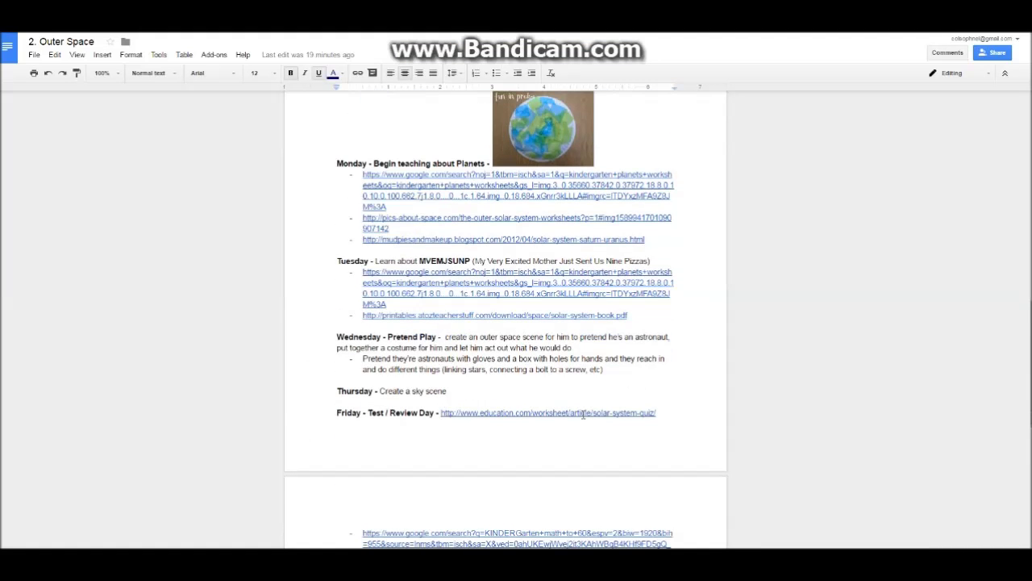
scroll(514, 178, up, 1)
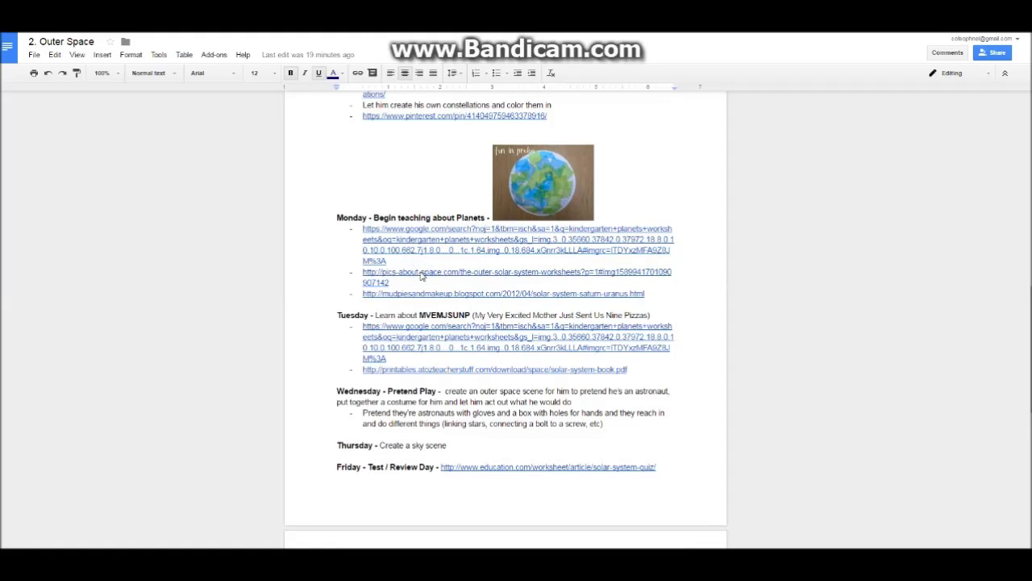
View the planet-name writing worksheet from the kindergarten planets image search linked under "Begin teaching about Planets", and return to the lesson document
right_click(420, 271)
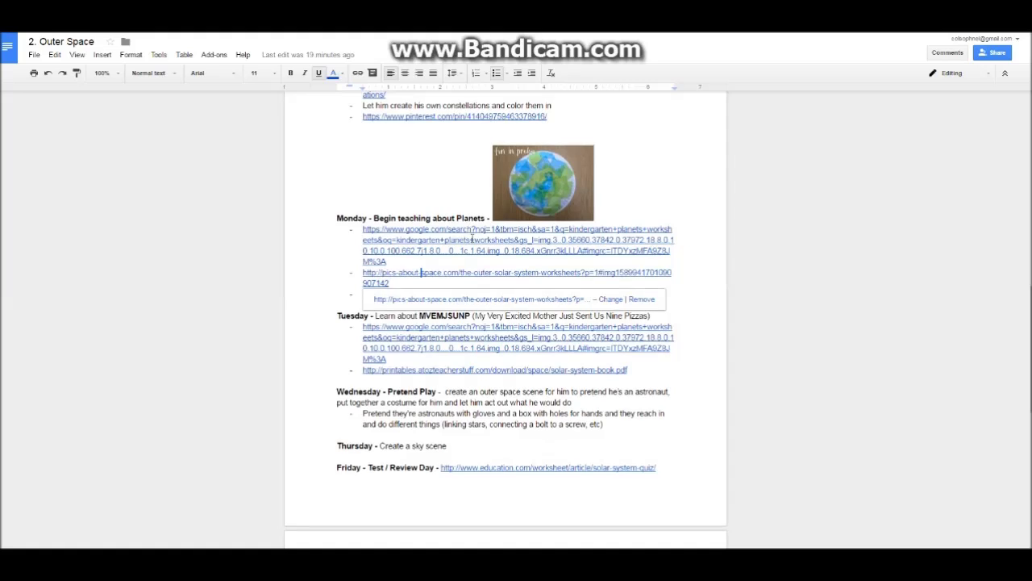
scroll(468, 243, up, 1)
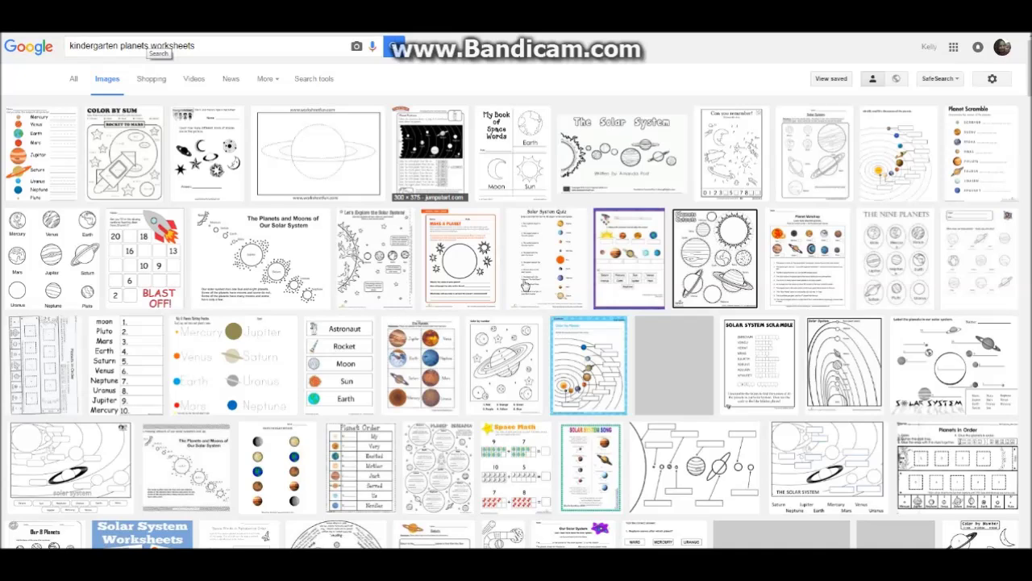
click(322, 113)
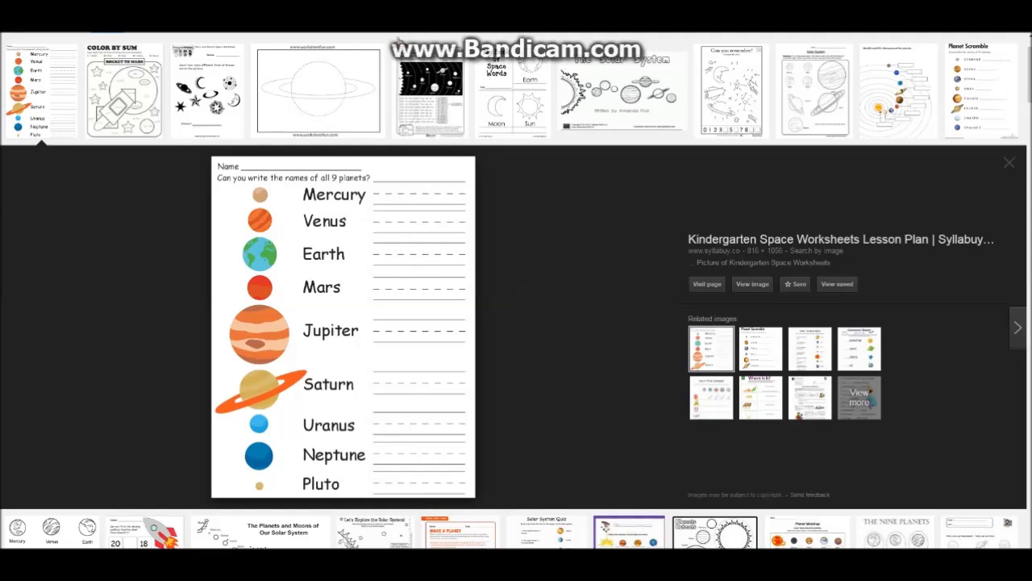
key(ctrl+Tab)
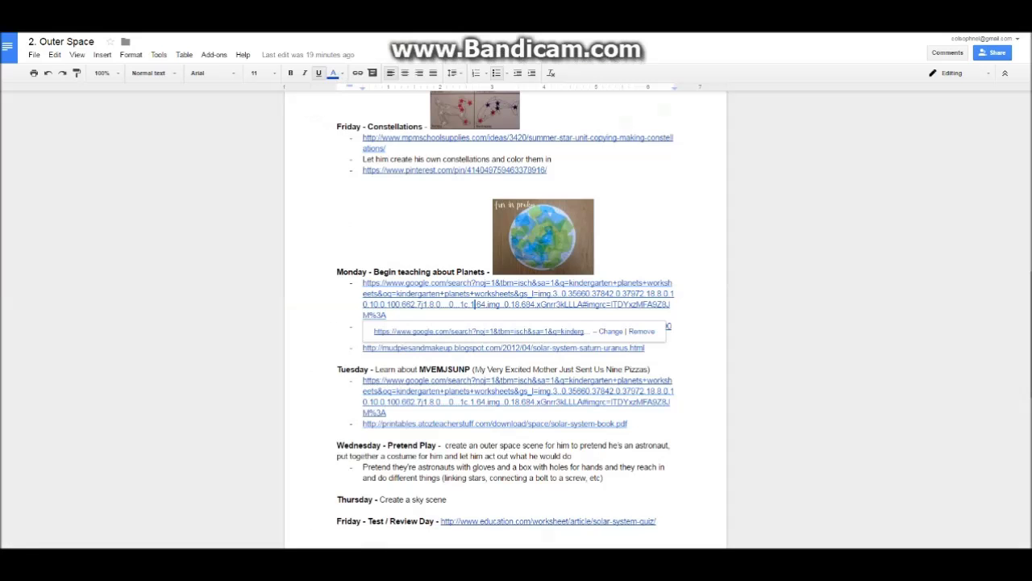
Go back to the beginning of the Outer Space lesson document and switch back to the Lessons folder in Drive
scroll(516, 322, up, 1)
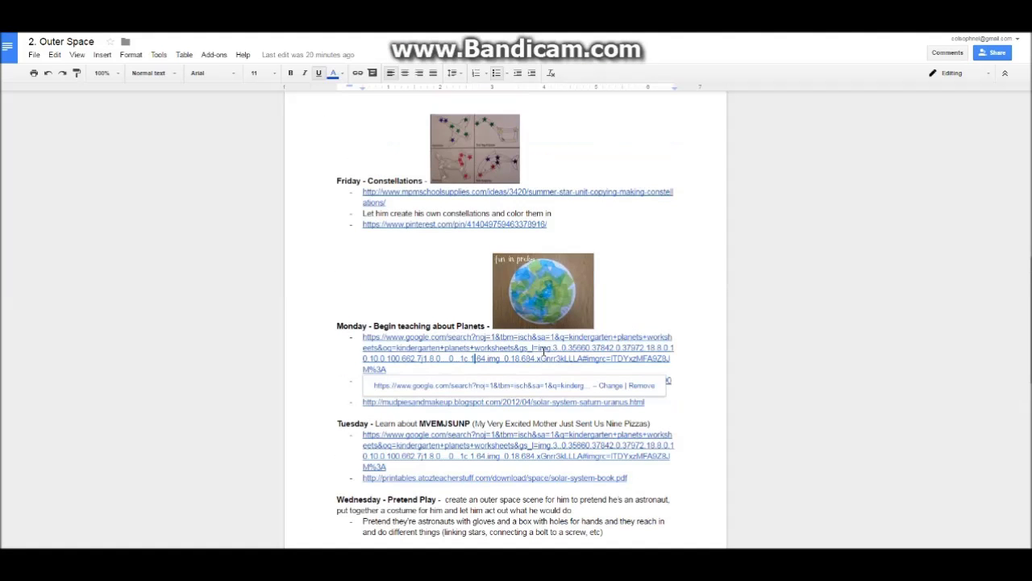
scroll(544, 335, up, 15)
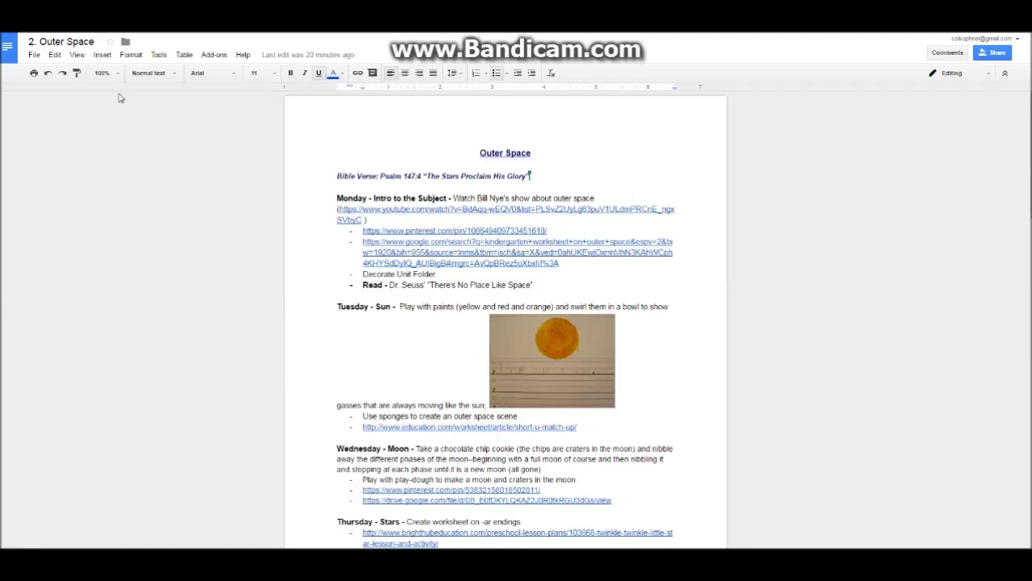
click(79, 71)
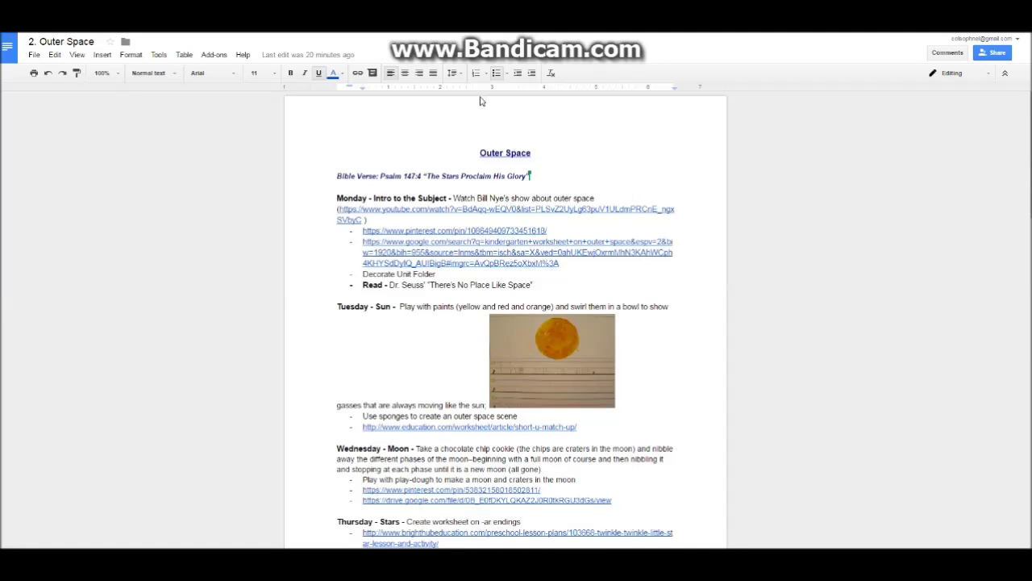
click(47, 72)
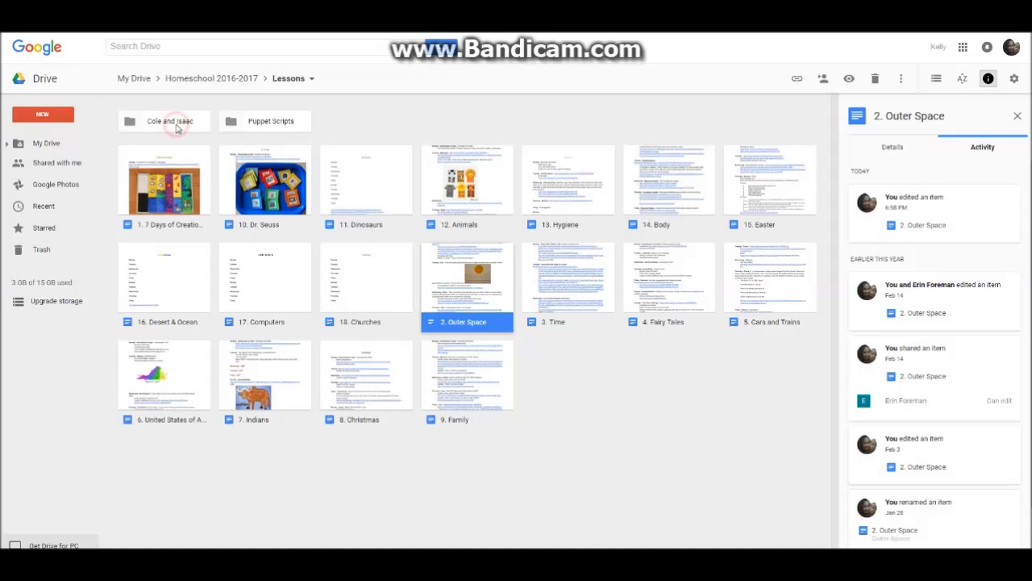
Open the 2. Outer Space spreadsheet in the two children's subfolder, view the worksheet linked in Wednesday's cell C17, and return to the spreadsheet
click(177, 128)
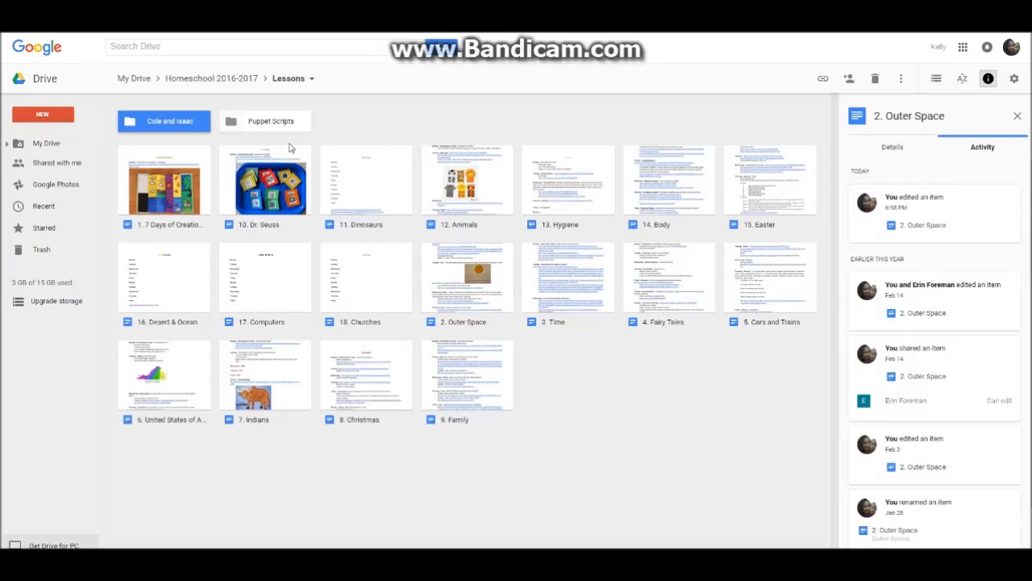
double_click(191, 131)
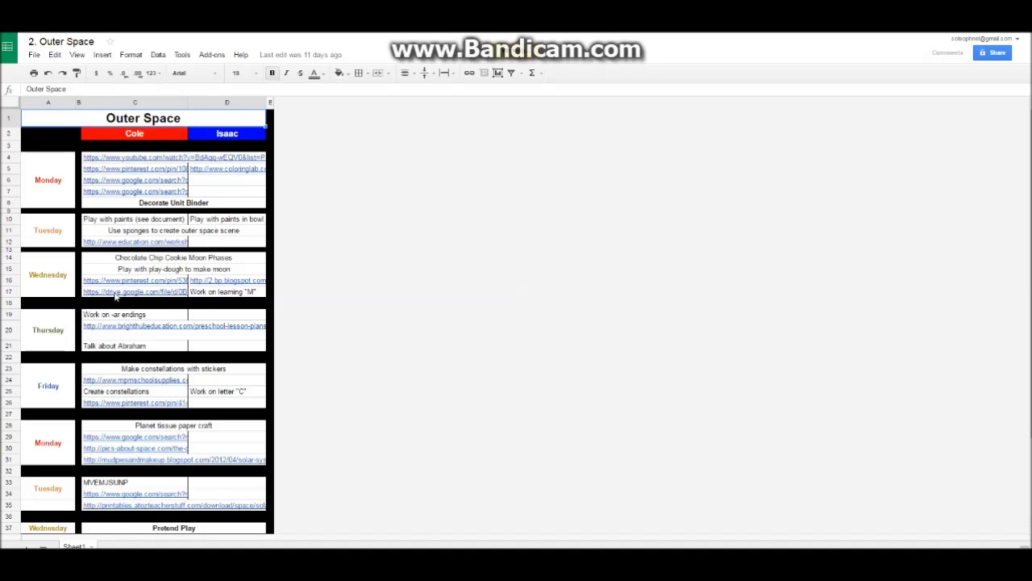
right_click(116, 296)
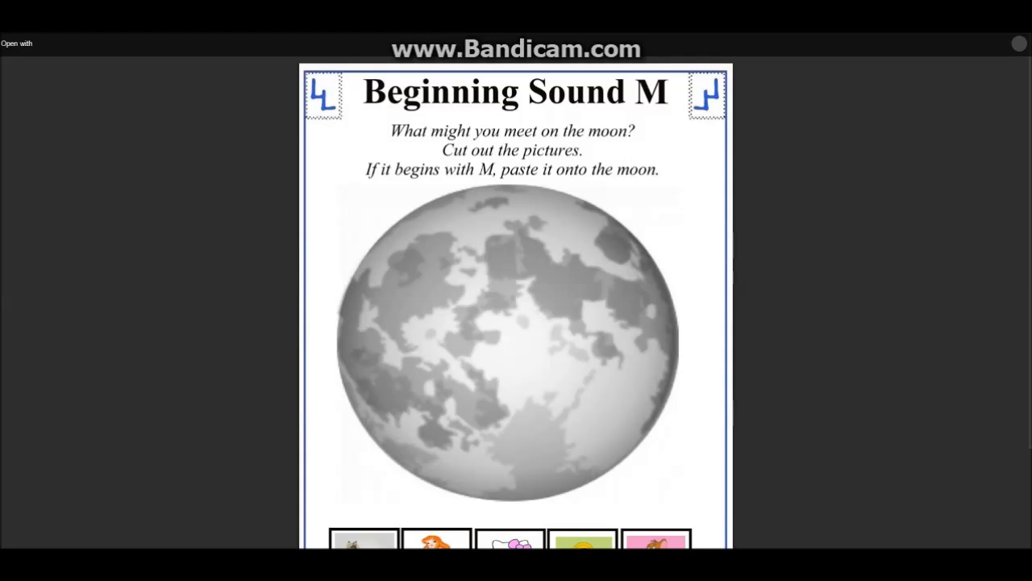
click(238, 330)
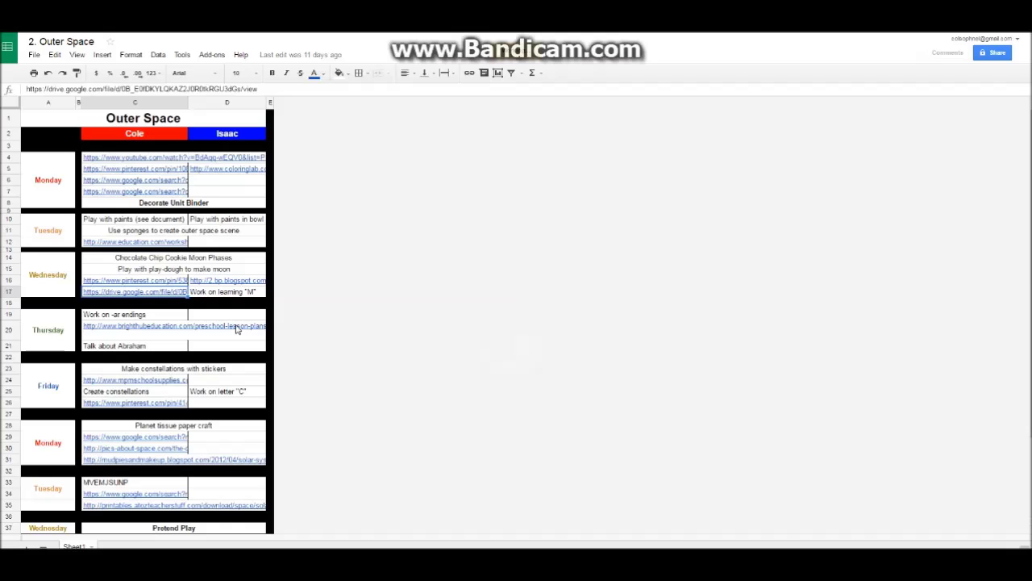